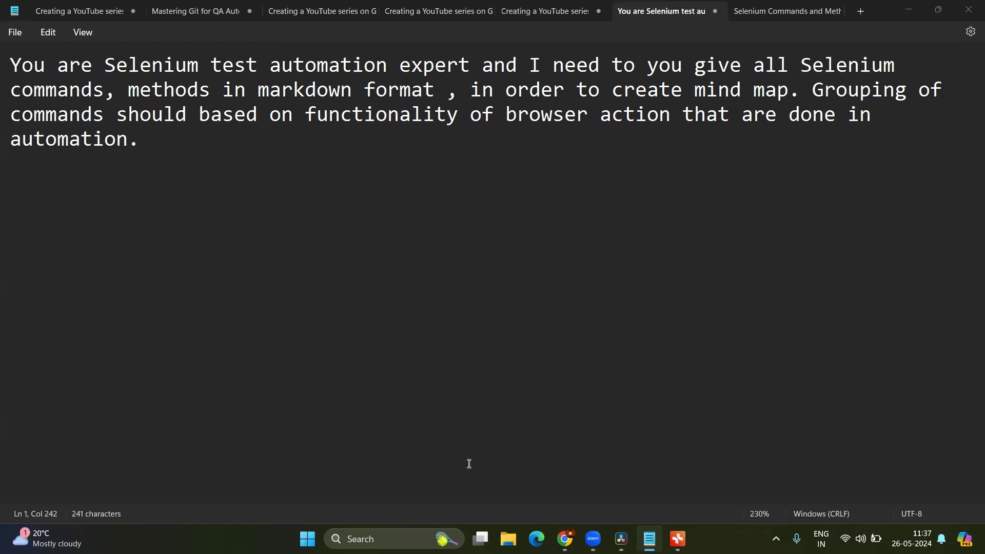
Step: Switch from Notepad to the ChatGPT conversation with the Selenium markdown answer
{"action": "left_click", "coordinate": [565, 540]}
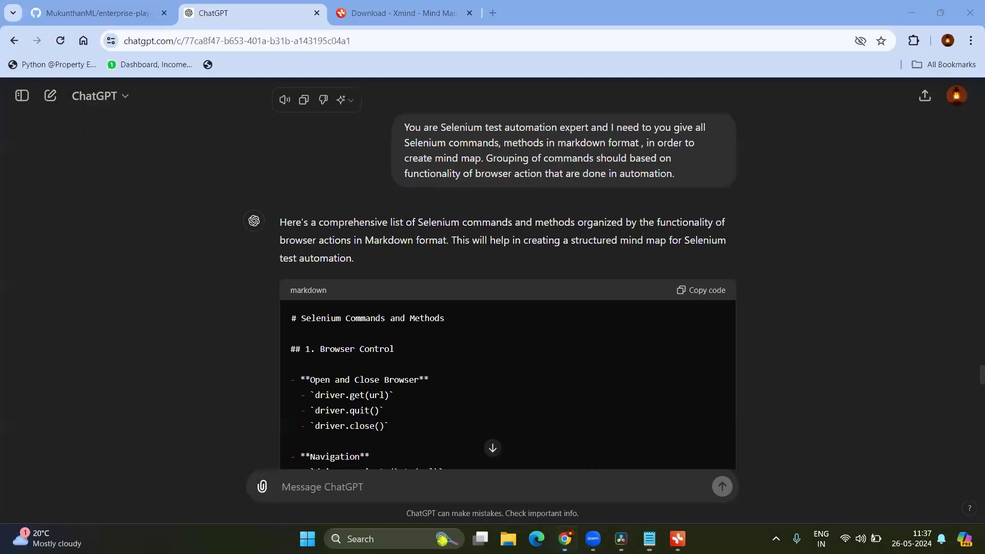
{"action": "mouse_move", "coordinate": [540, 151]}
{"action": "scroll", "coordinate": [335, 281], "scroll_direction": "down", "scroll_amount": 2}
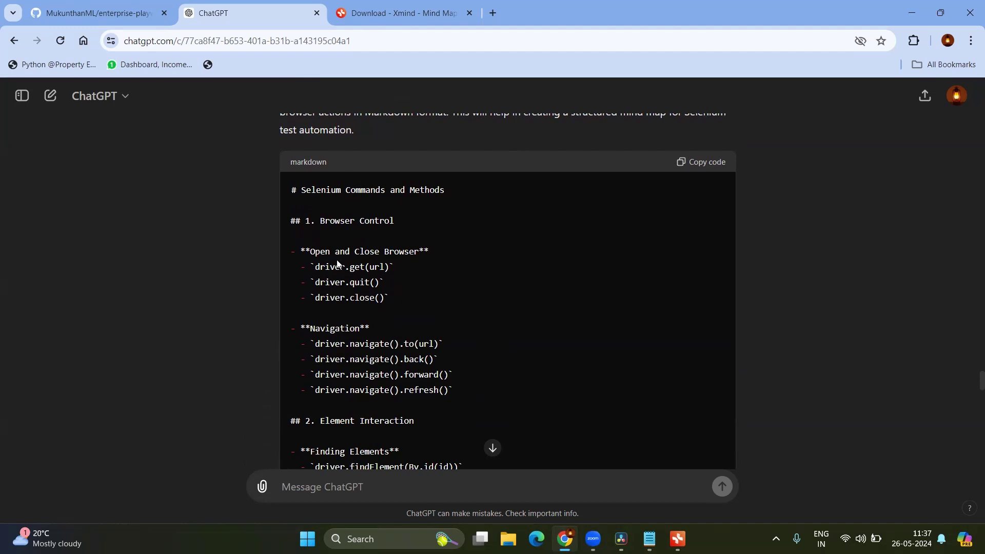
{"action": "scroll", "coordinate": [336, 263], "scroll_direction": "down", "scroll_amount": 1}
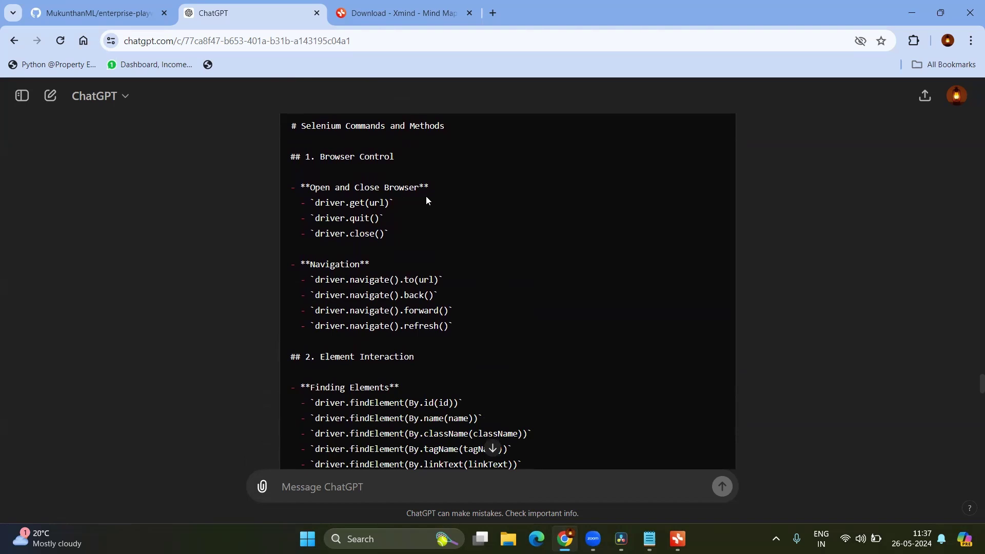
{"action": "scroll", "coordinate": [275, 315], "scroll_direction": "down", "scroll_amount": 1}
{"action": "scroll", "coordinate": [338, 276], "scroll_direction": "down", "scroll_amount": 2}
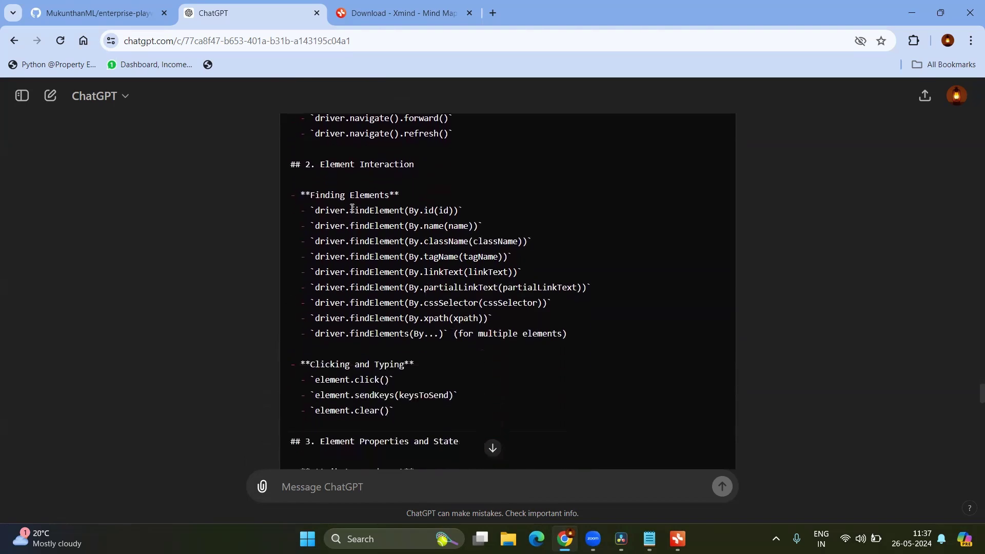
{"action": "scroll", "coordinate": [355, 252], "scroll_direction": "down", "scroll_amount": 2}
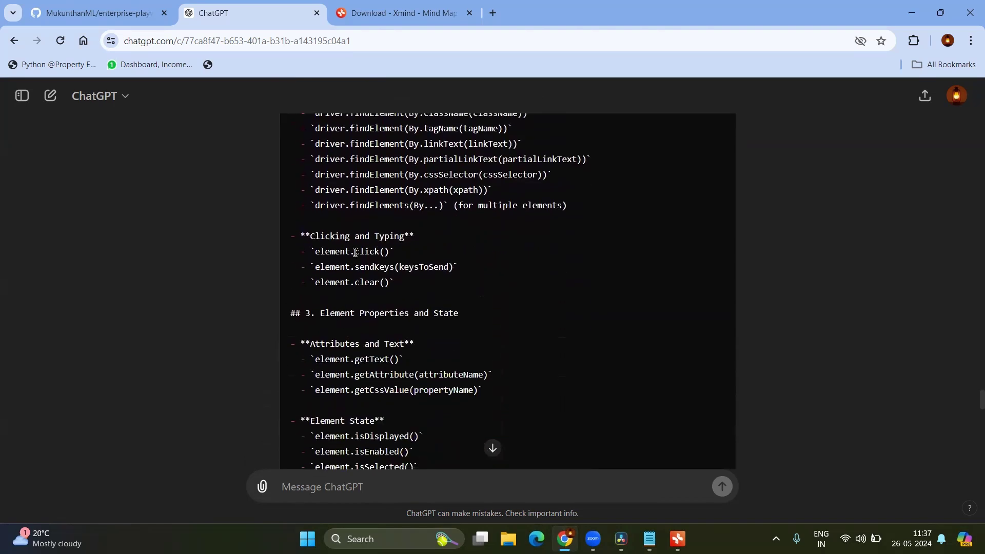
{"action": "scroll", "coordinate": [404, 271], "scroll_direction": "down", "scroll_amount": 1}
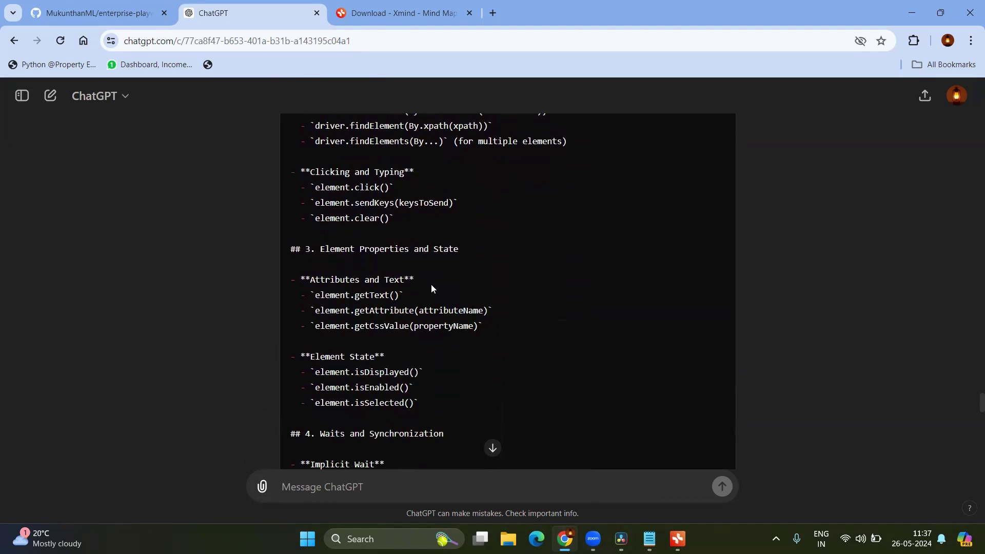
{"action": "scroll", "coordinate": [431, 289], "scroll_direction": "down", "scroll_amount": 3}
{"action": "scroll", "coordinate": [377, 312], "scroll_direction": "down", "scroll_amount": 3}
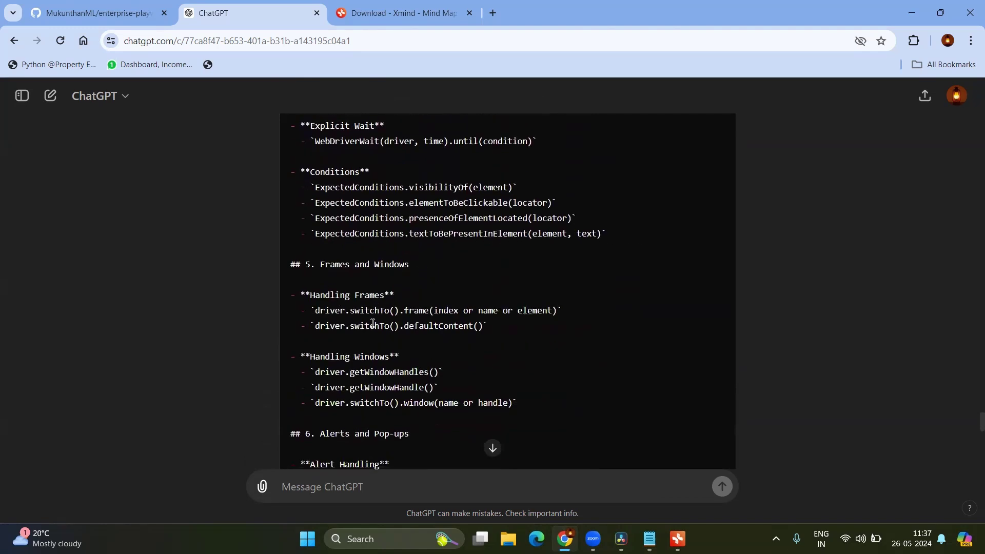
{"action": "scroll", "coordinate": [371, 324], "scroll_direction": "down", "scroll_amount": 4}
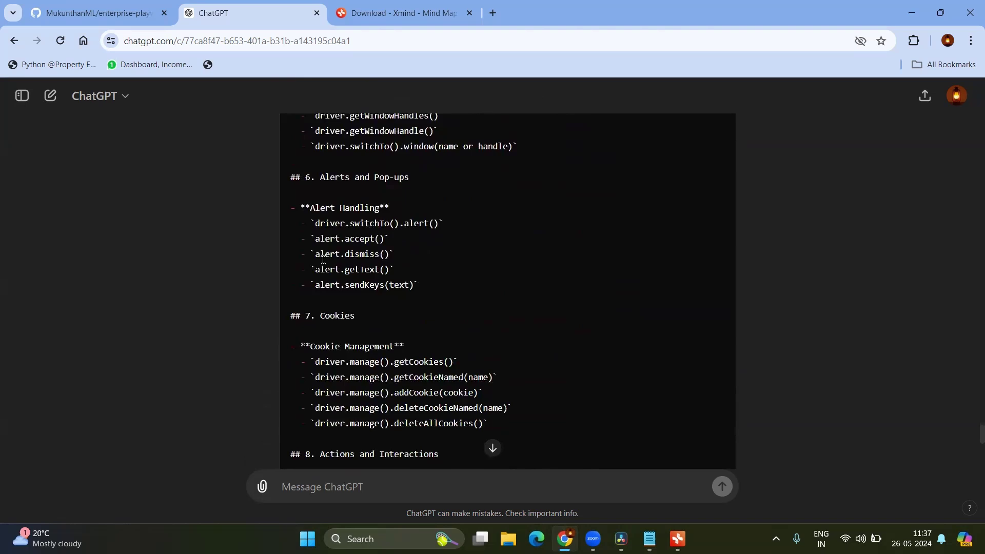
{"action": "scroll", "coordinate": [323, 259], "scroll_direction": "up", "scroll_amount": 6}
Step: View the 'Selenium Commands and Methods' markdown in Notepad, then bring Xmind forward
{"action": "key", "text": "alt+Tab"}
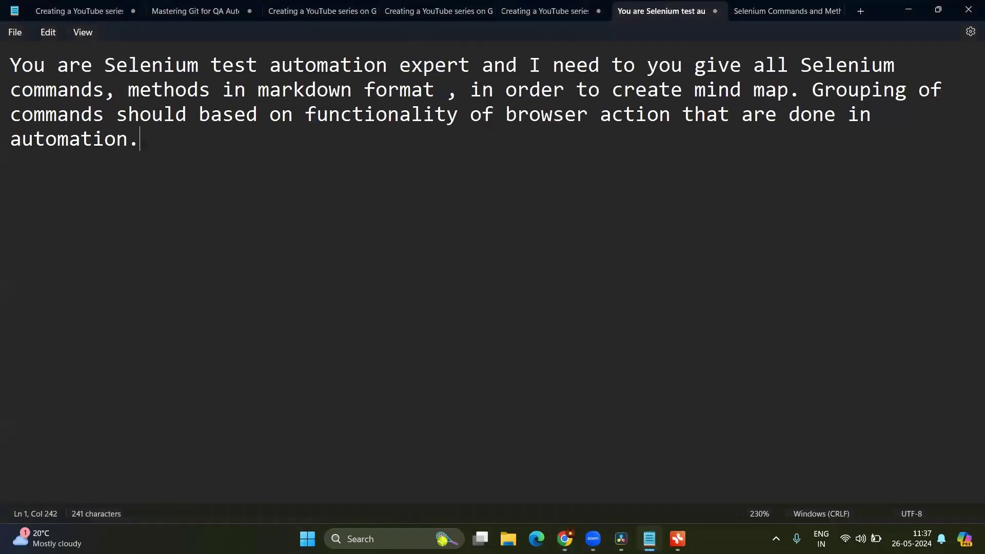
{"action": "left_click", "coordinate": [781, 12]}
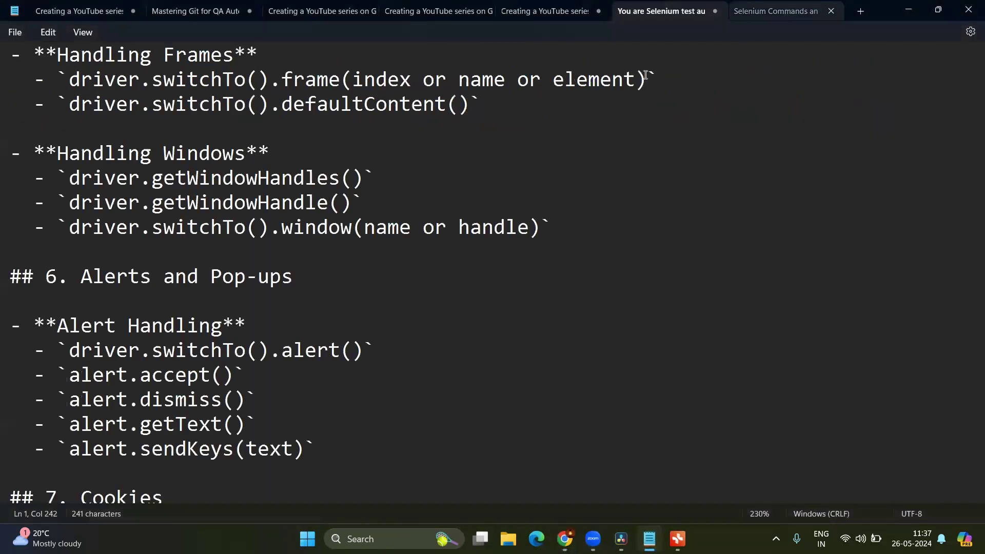
{"action": "scroll", "coordinate": [345, 192], "scroll_direction": "up", "scroll_amount": 5}
{"action": "scroll", "coordinate": [344, 189], "scroll_direction": "up", "scroll_amount": 5}
{"action": "scroll", "coordinate": [308, 200], "scroll_direction": "up", "scroll_amount": 5}
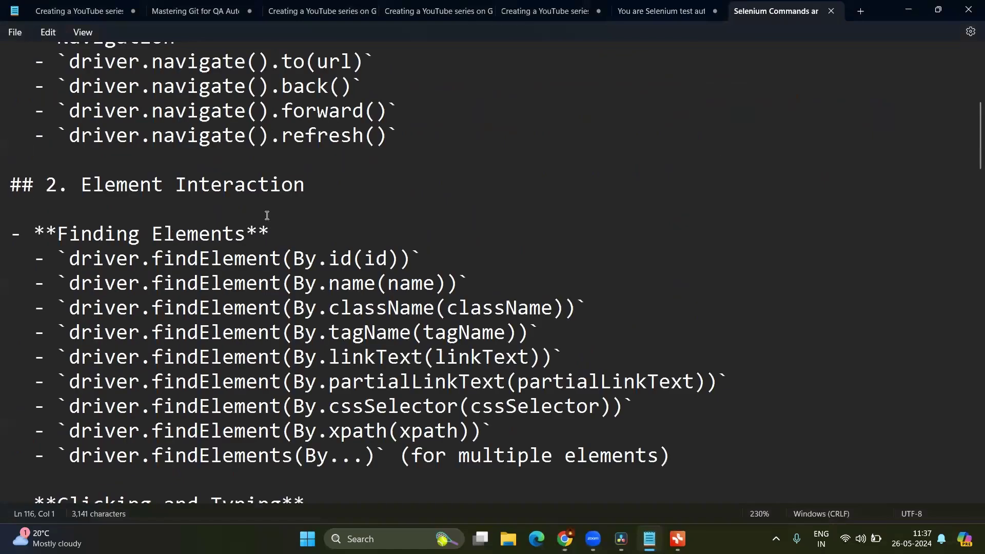
{"action": "scroll", "coordinate": [266, 215], "scroll_direction": "up", "scroll_amount": 4}
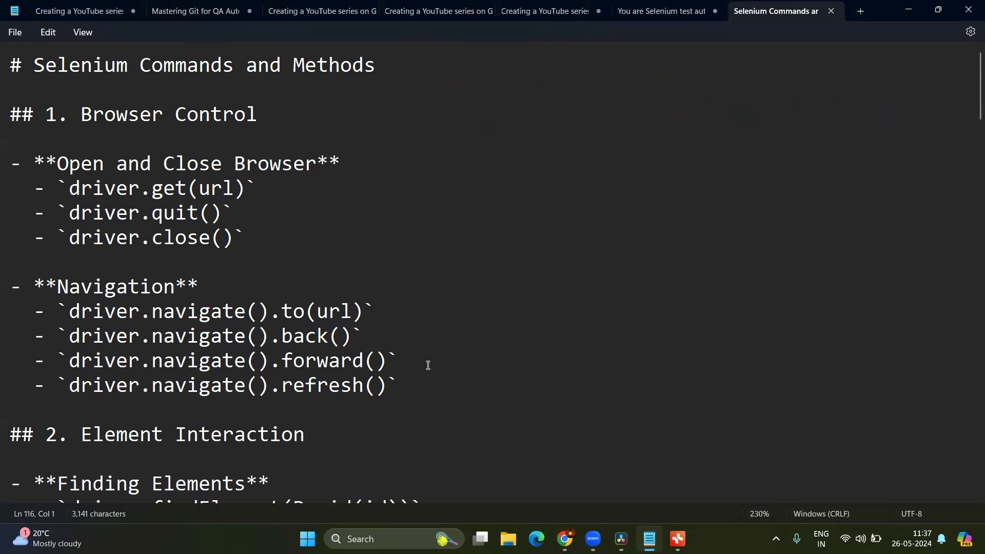
{"action": "mouse_move", "coordinate": [678, 539]}
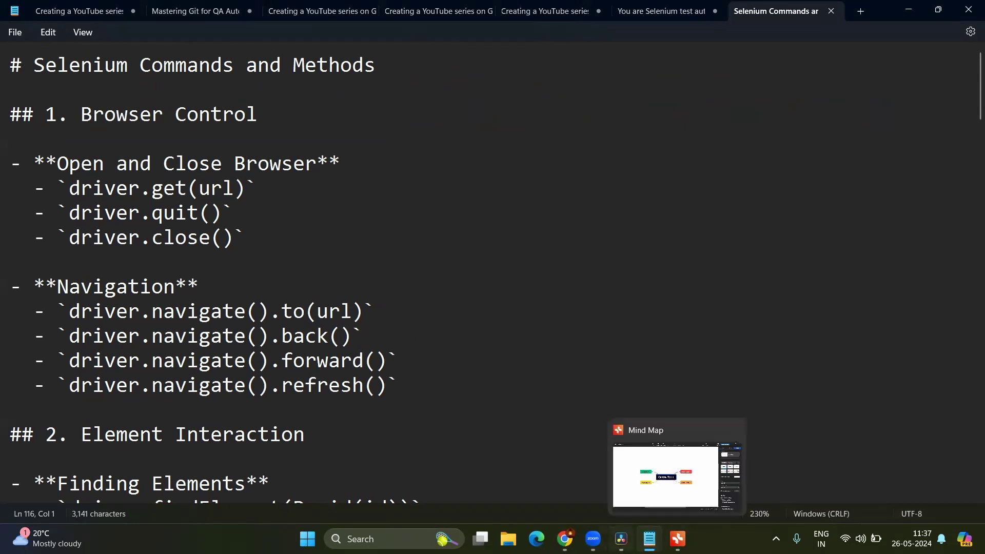
{"action": "left_click", "coordinate": [564, 539]}
Step: Import 'Selenium Commands and Methods.md' into Xmind as a Markdown mind map
{"action": "left_click", "coordinate": [425, 20]}
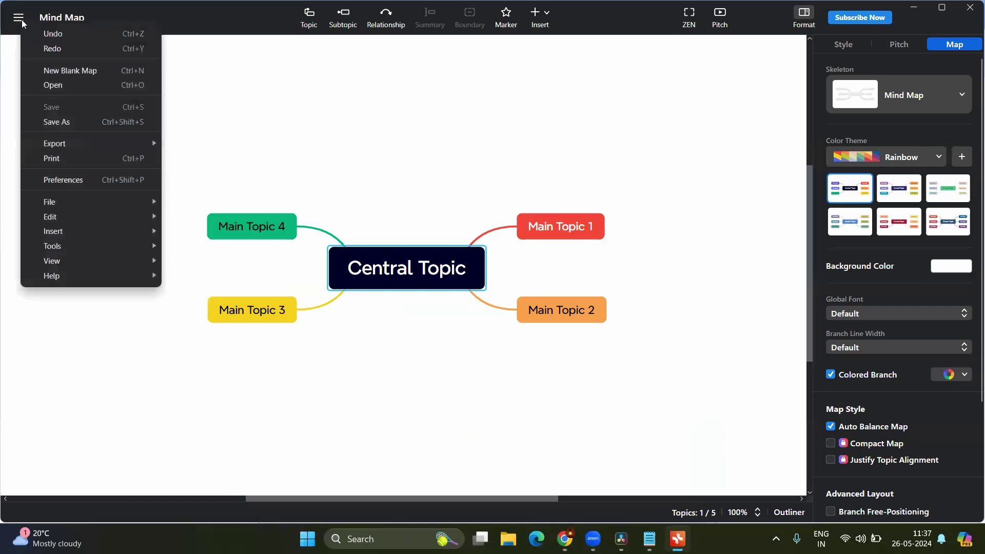
{"action": "mouse_move", "coordinate": [50, 202]}
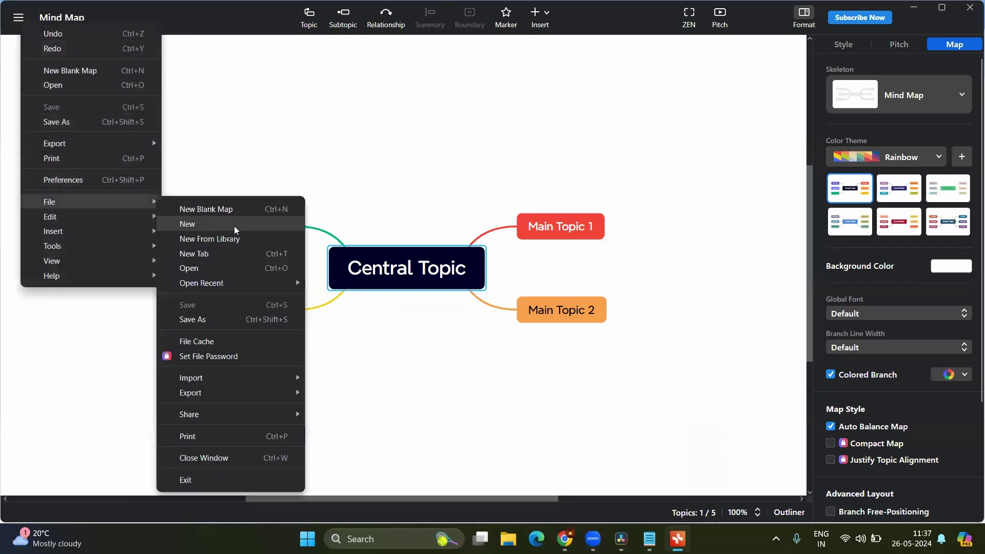
{"action": "mouse_move", "coordinate": [191, 378]}
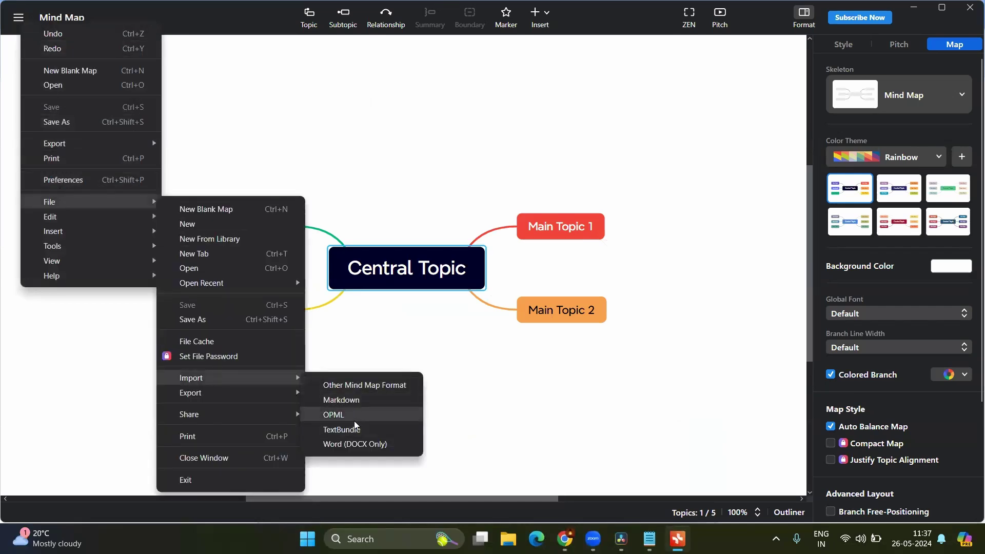
{"action": "left_click", "coordinate": [355, 400]}
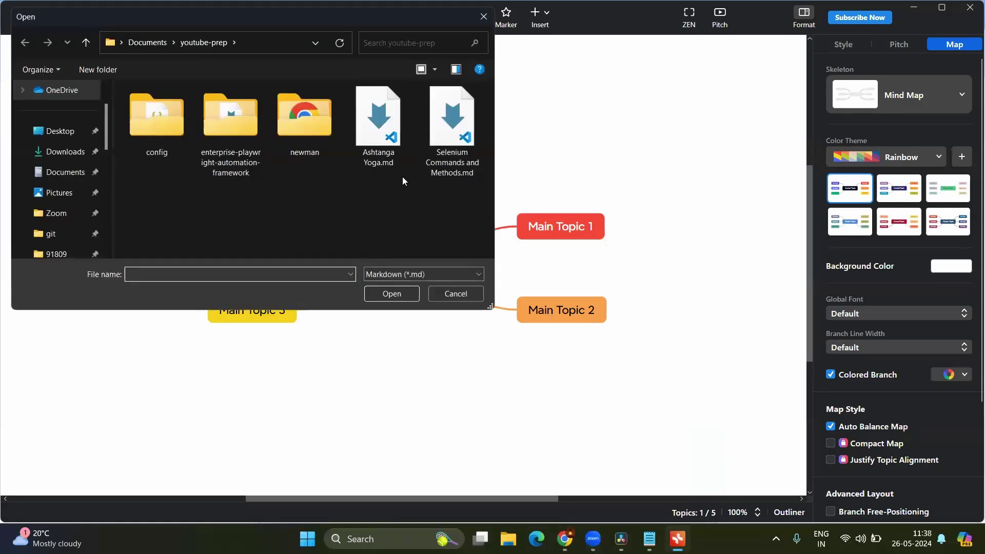
{"action": "left_click", "coordinate": [445, 152]}
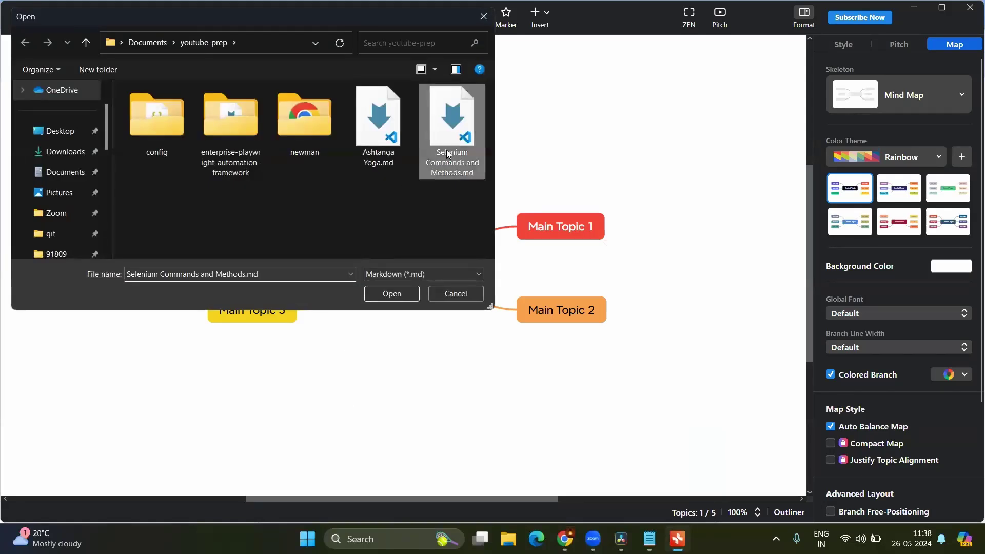
{"action": "left_click", "coordinate": [392, 294]}
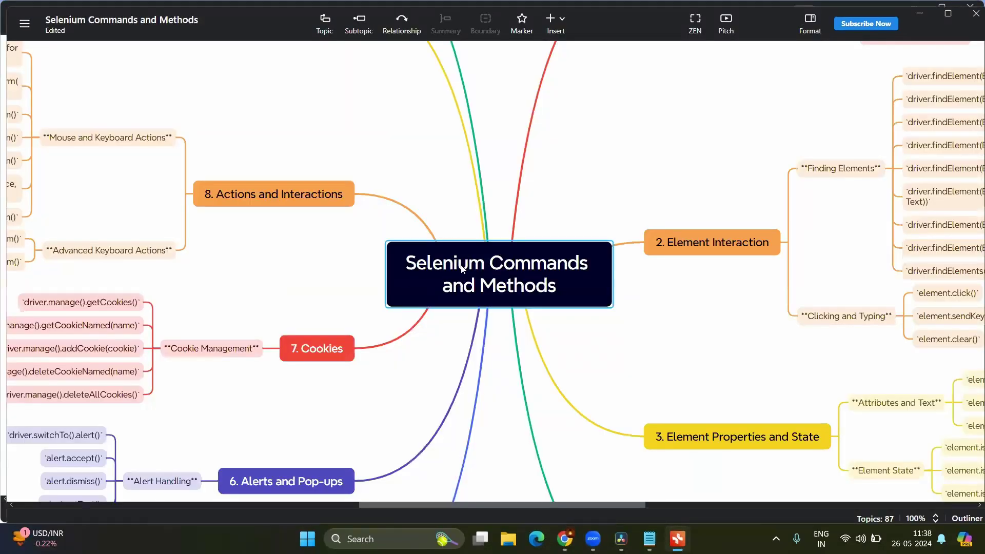
{"action": "scroll", "coordinate": [462, 270], "scroll_direction": "down", "scroll_amount": 5}
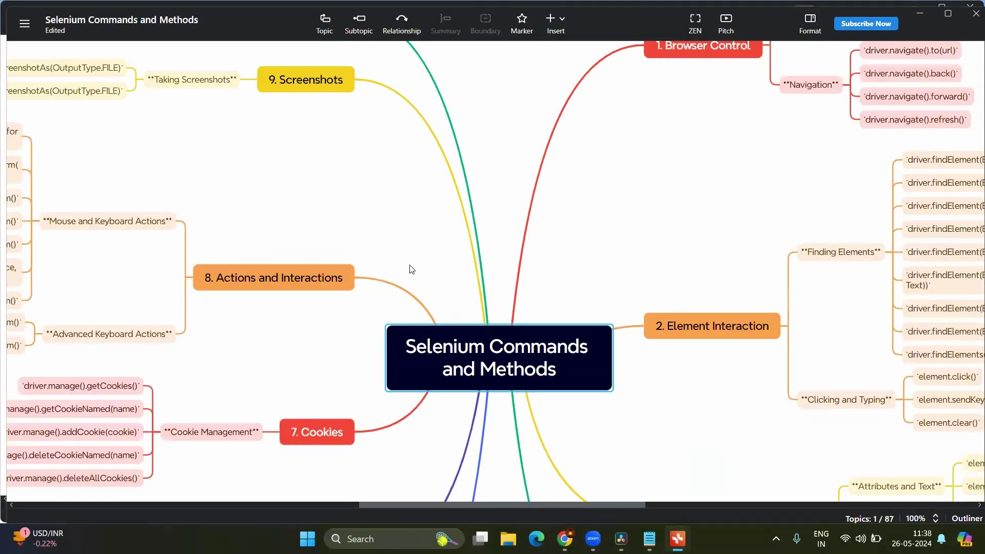
{"action": "scroll", "coordinate": [410, 269], "scroll_direction": "up", "scroll_amount": 2}
{"action": "scroll", "coordinate": [411, 269], "scroll_direction": "up", "scroll_amount": 2}
{"action": "scroll", "coordinate": [410, 270], "scroll_direction": "down", "scroll_amount": 2}
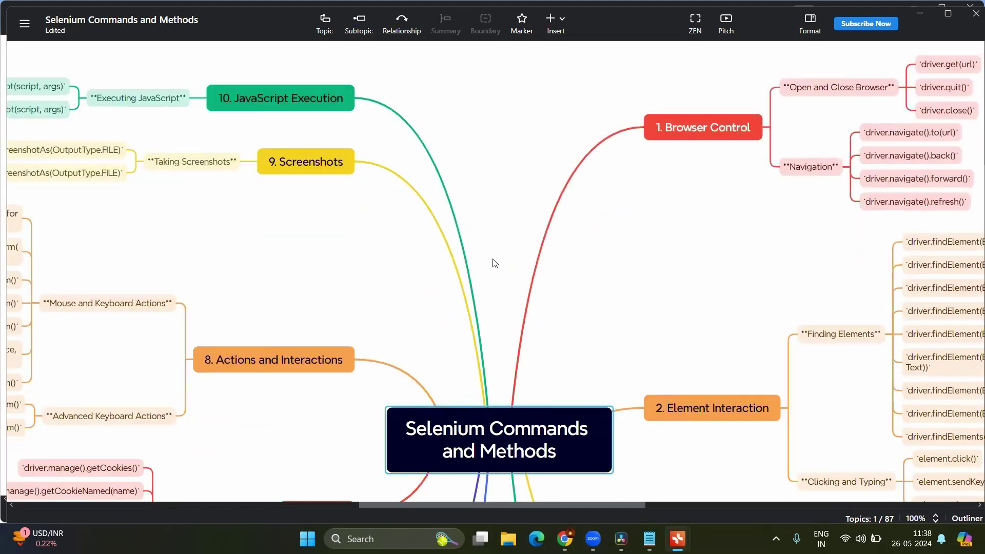
{"action": "scroll", "coordinate": [469, 266], "scroll_direction": "down", "scroll_amount": 2}
Step: Collapse all branches with Ctrl+/ so only the ten numbered main topics show
{"action": "key", "text": "ctrl+/"}
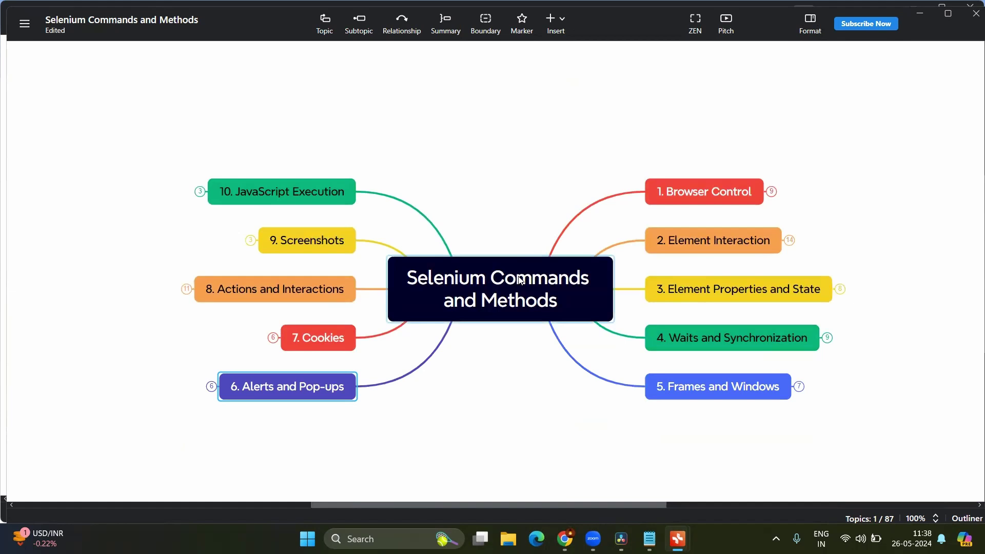
{"action": "key", "text": "Left"}
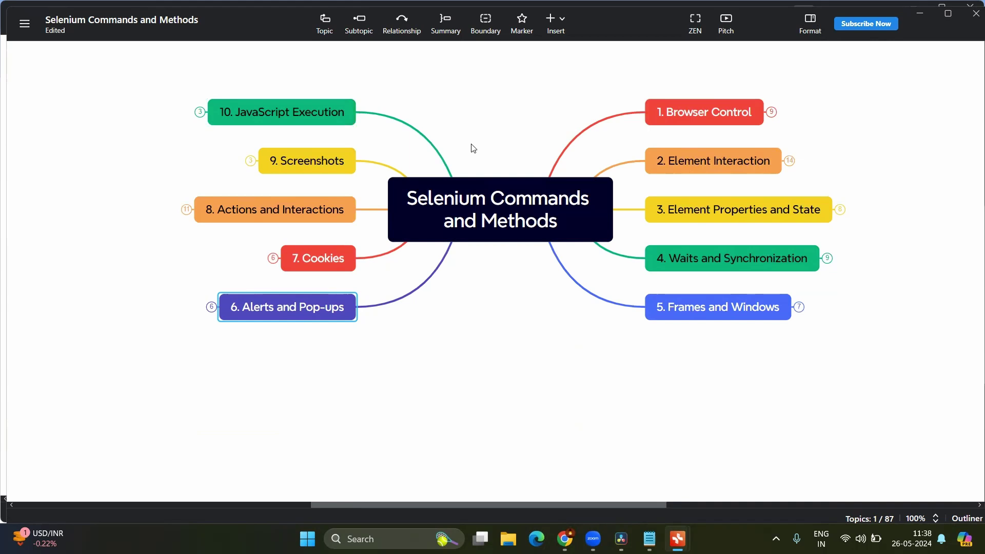
Step: Expand '1. Browser Control' and '2. Element Interaction', then switch to the Notepad markdown
{"action": "left_click", "coordinate": [770, 114]}
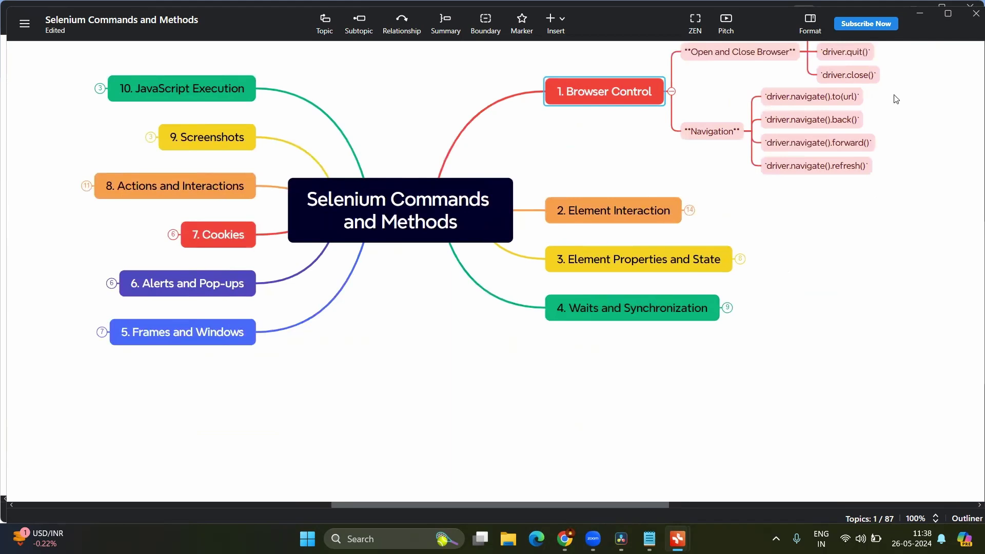
{"action": "scroll", "coordinate": [888, 204], "scroll_direction": "up", "scroll_amount": 2}
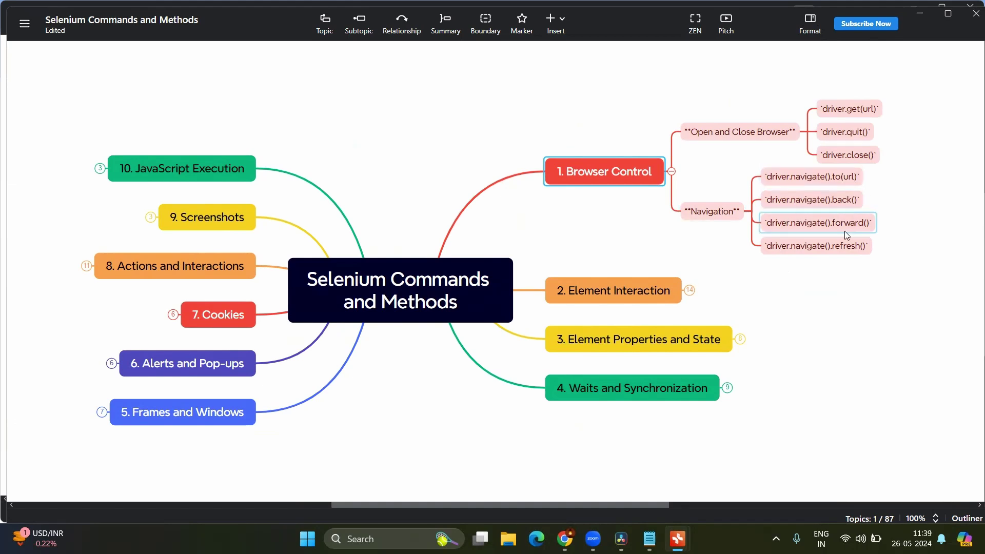
{"action": "scroll", "coordinate": [770, 278], "scroll_direction": "down", "scroll_amount": 2}
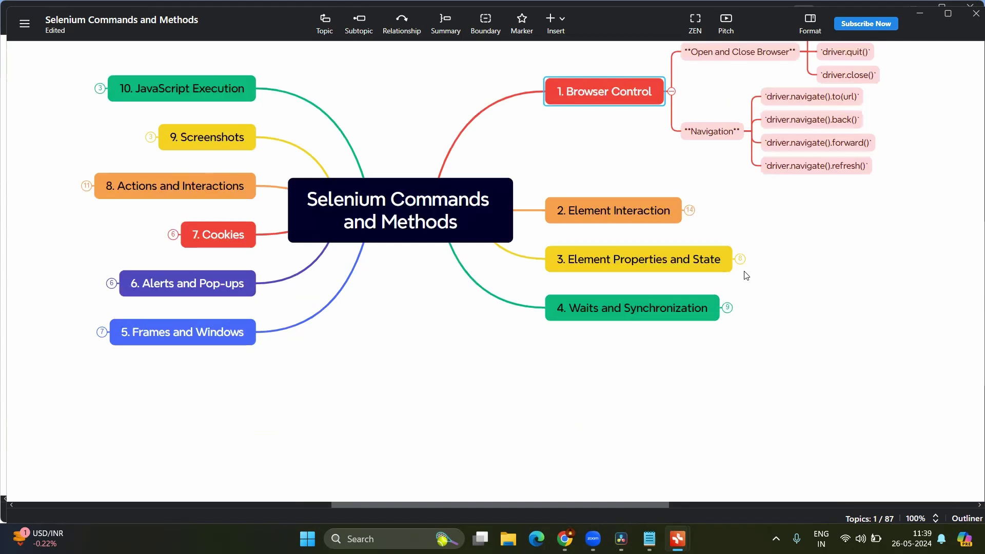
{"action": "left_click", "coordinate": [687, 212]}
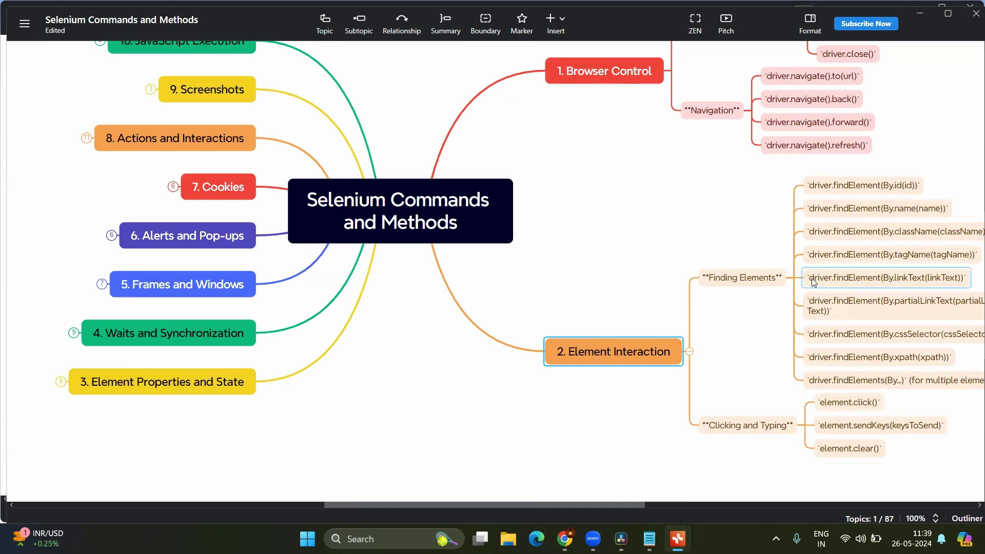
{"action": "scroll", "coordinate": [811, 278], "scroll_direction": "up", "scroll_amount": 2}
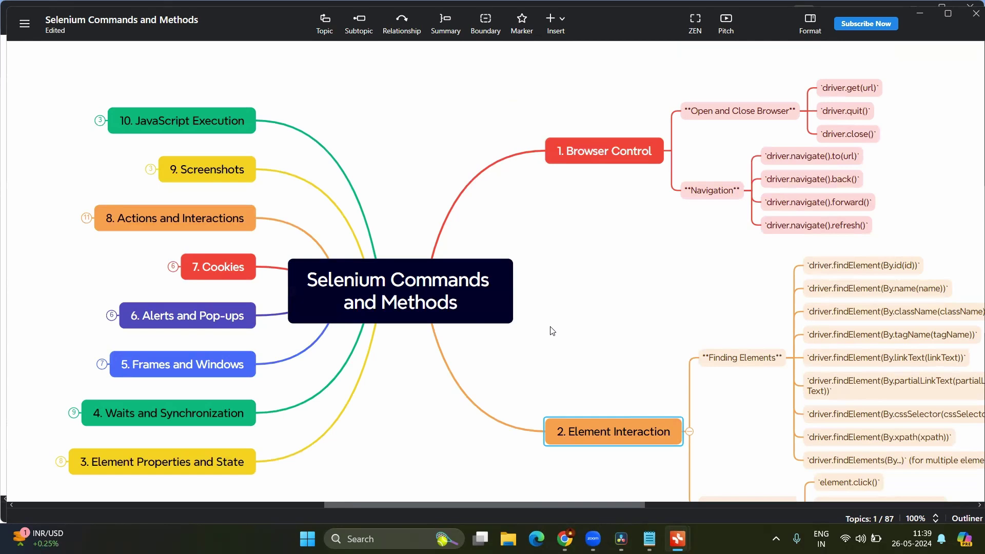
{"action": "scroll", "coordinate": [562, 338], "scroll_direction": "down", "scroll_amount": 2}
{"action": "left_click", "coordinate": [650, 539]}
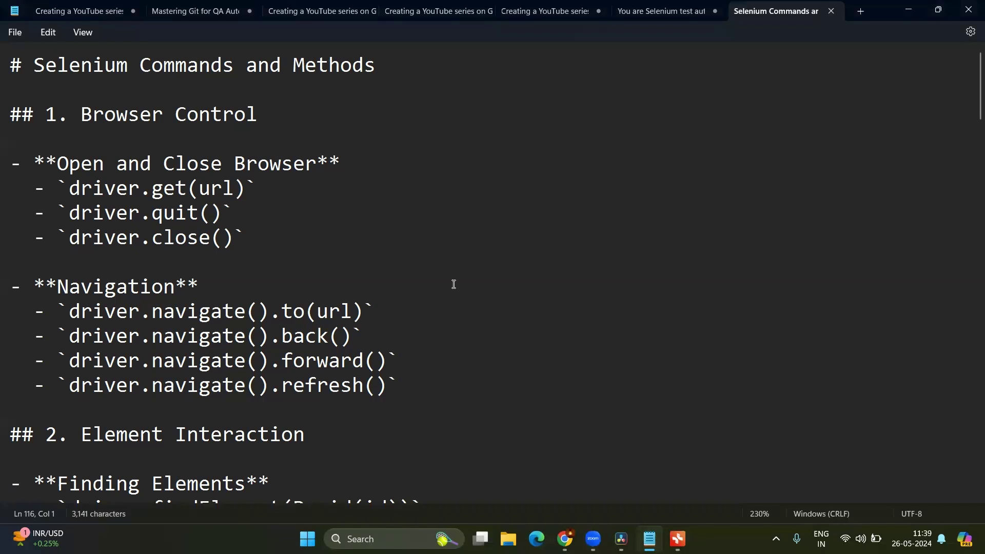
Step: Export the Selenium map to PDF, accepting the default youtube-prep save location
{"action": "mouse_move", "coordinate": [678, 539]}
{"action": "left_click", "coordinate": [695, 462]}
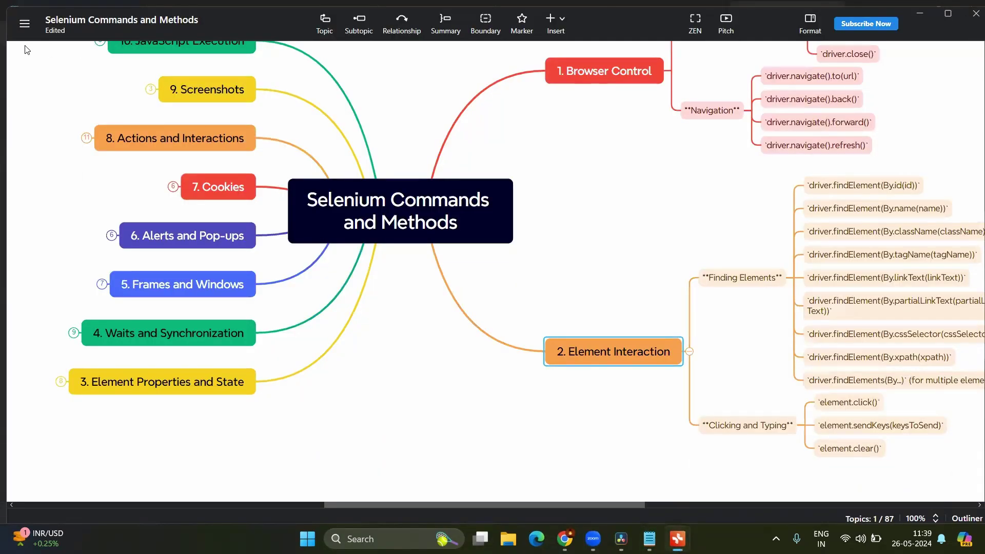
{"action": "left_click", "coordinate": [24, 23]}
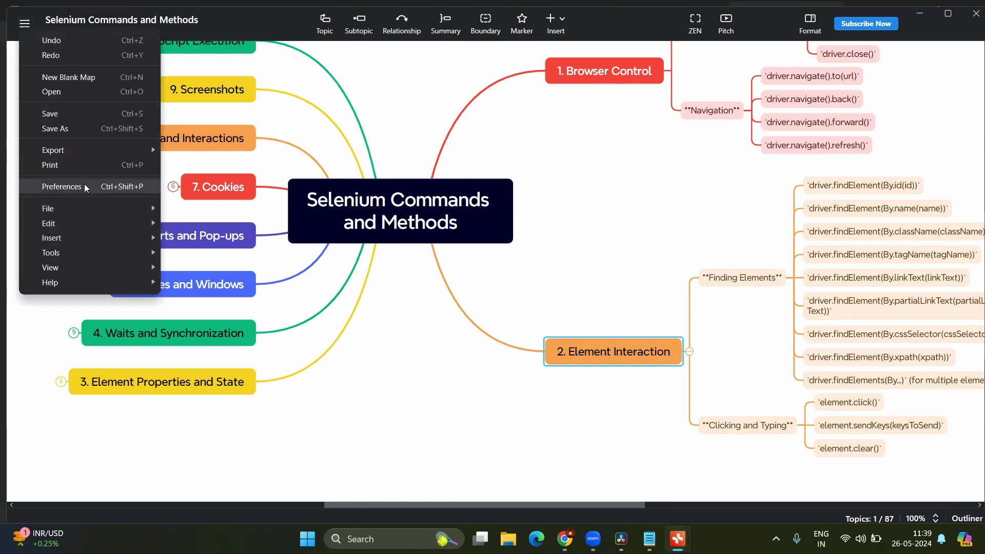
{"action": "mouse_move", "coordinate": [55, 150]}
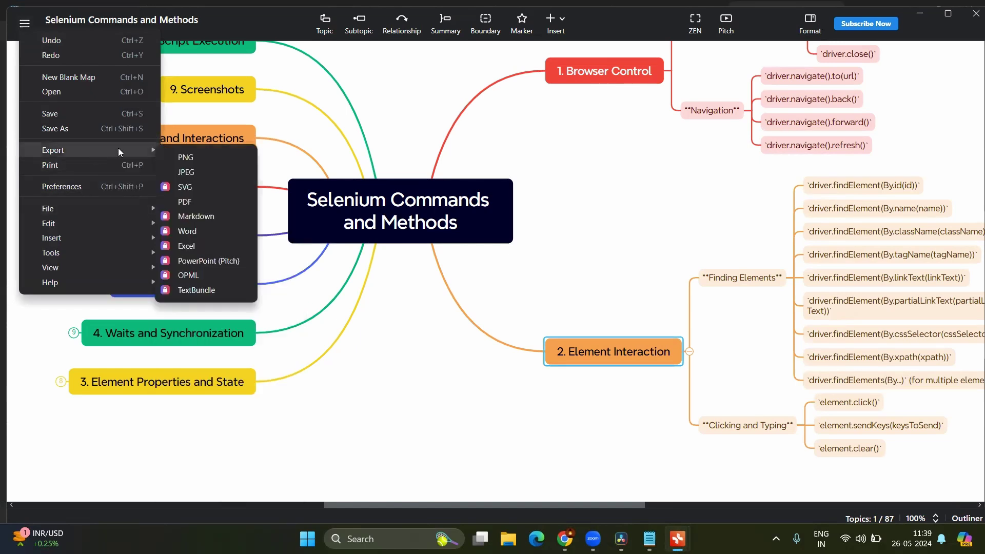
{"action": "left_click", "coordinate": [189, 201]}
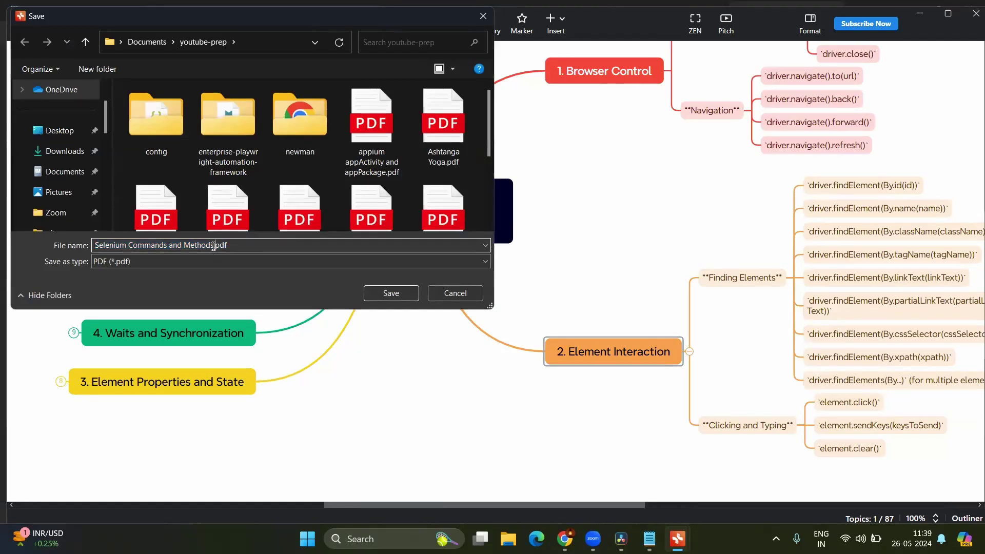
{"action": "key", "text": "Return"}
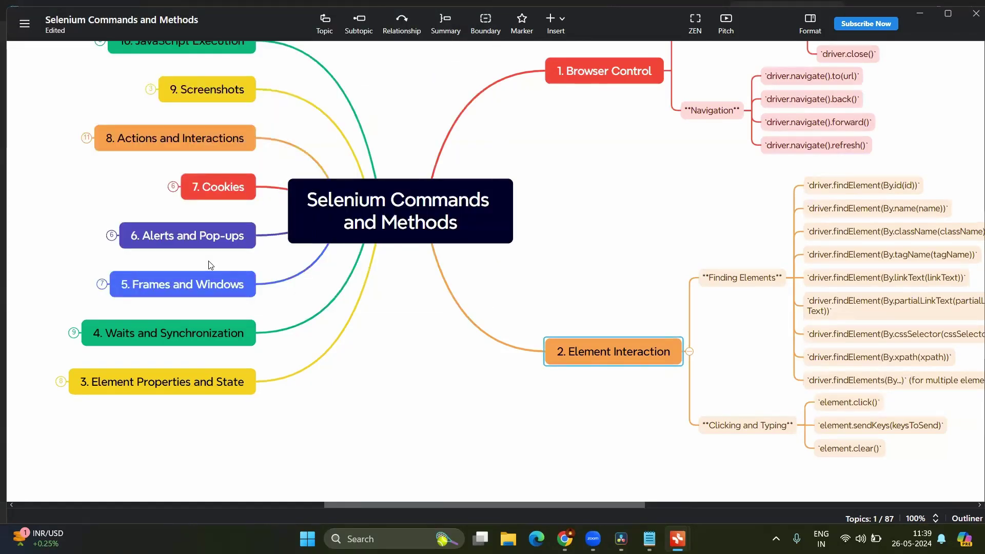
{"action": "scroll", "coordinate": [442, 271], "scroll_direction": "up", "scroll_amount": 2}
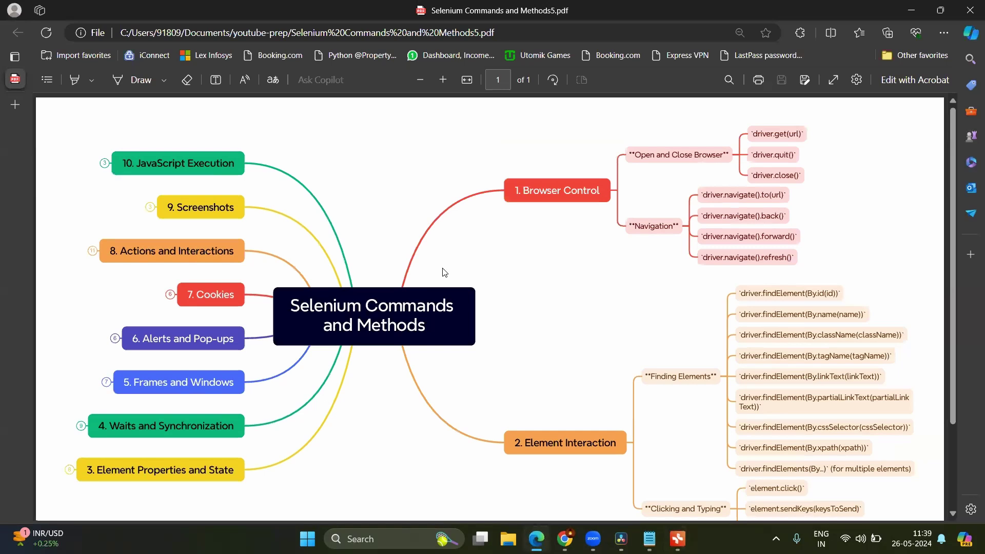
{"action": "scroll", "coordinate": [443, 272], "scroll_direction": "down", "scroll_amount": 2}
{"action": "scroll", "coordinate": [445, 271], "scroll_direction": "up", "scroll_amount": 2}
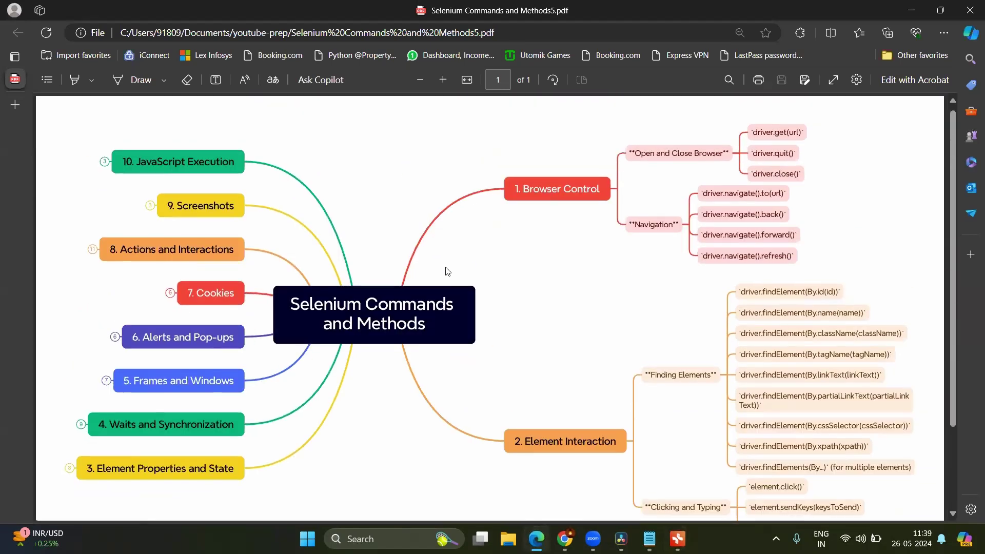
{"action": "scroll", "coordinate": [446, 271], "scroll_direction": "down", "scroll_amount": 2}
{"action": "scroll", "coordinate": [487, 290], "scroll_direction": "up", "scroll_amount": 2}
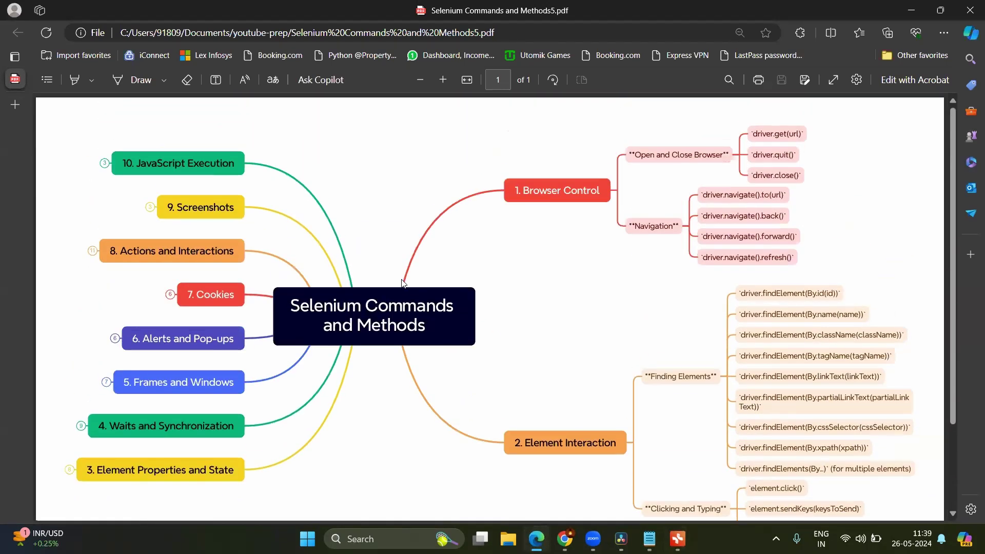
{"action": "scroll", "coordinate": [523, 309], "scroll_direction": "down", "scroll_amount": 2}
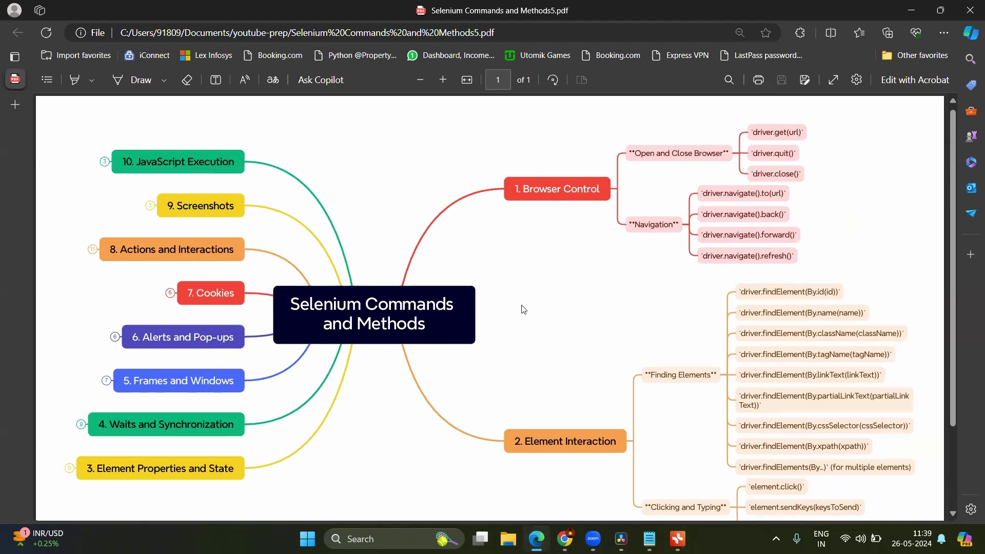
{"action": "scroll", "coordinate": [637, 289], "scroll_direction": "up", "scroll_amount": 2}
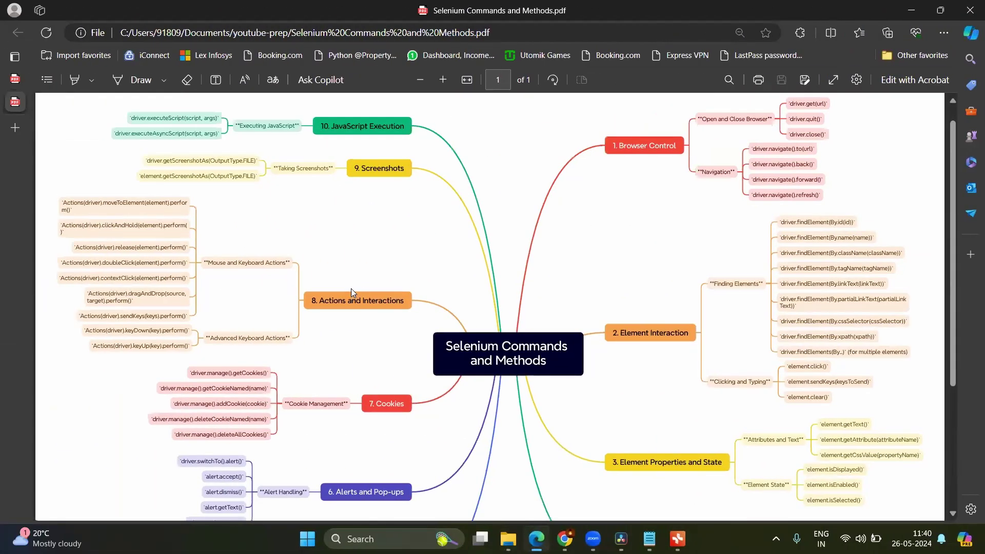
{"action": "scroll", "coordinate": [352, 292], "scroll_direction": "up", "scroll_amount": 1}
{"action": "scroll", "coordinate": [358, 288], "scroll_direction": "down", "scroll_amount": 5}
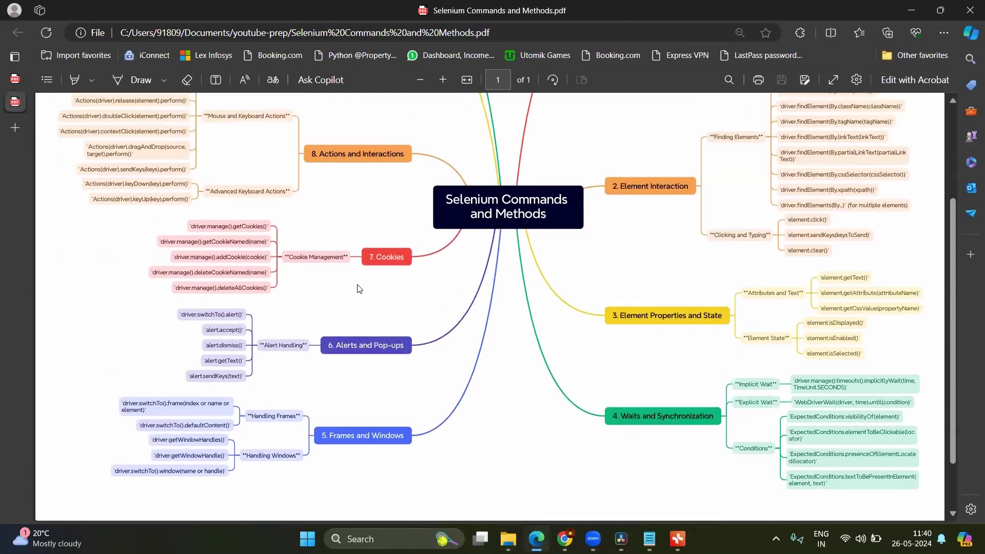
{"action": "scroll", "coordinate": [358, 288], "scroll_direction": "up", "scroll_amount": 3}
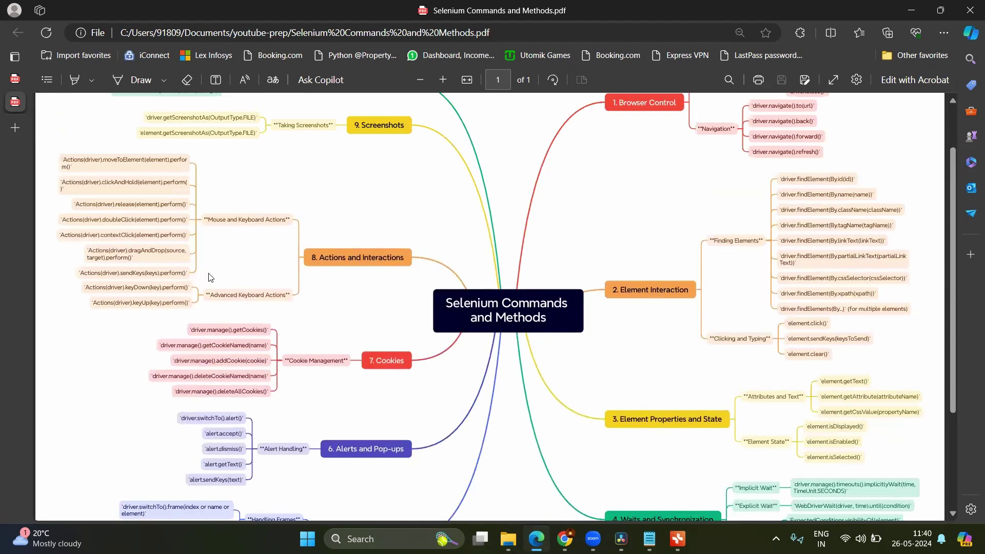
{"action": "scroll", "coordinate": [559, 282], "scroll_direction": "up", "scroll_amount": 1}
{"action": "scroll", "coordinate": [558, 282], "scroll_direction": "up", "scroll_amount": 3}
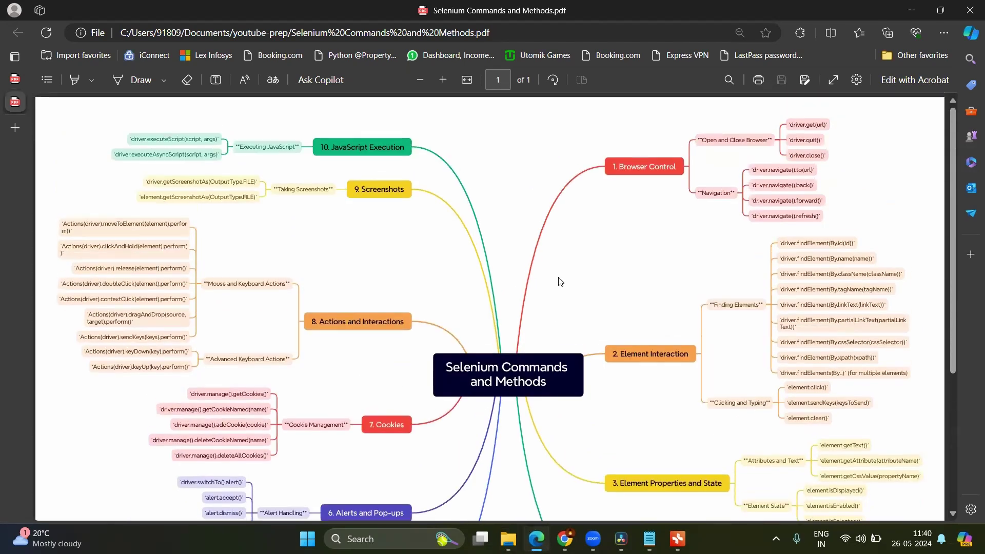